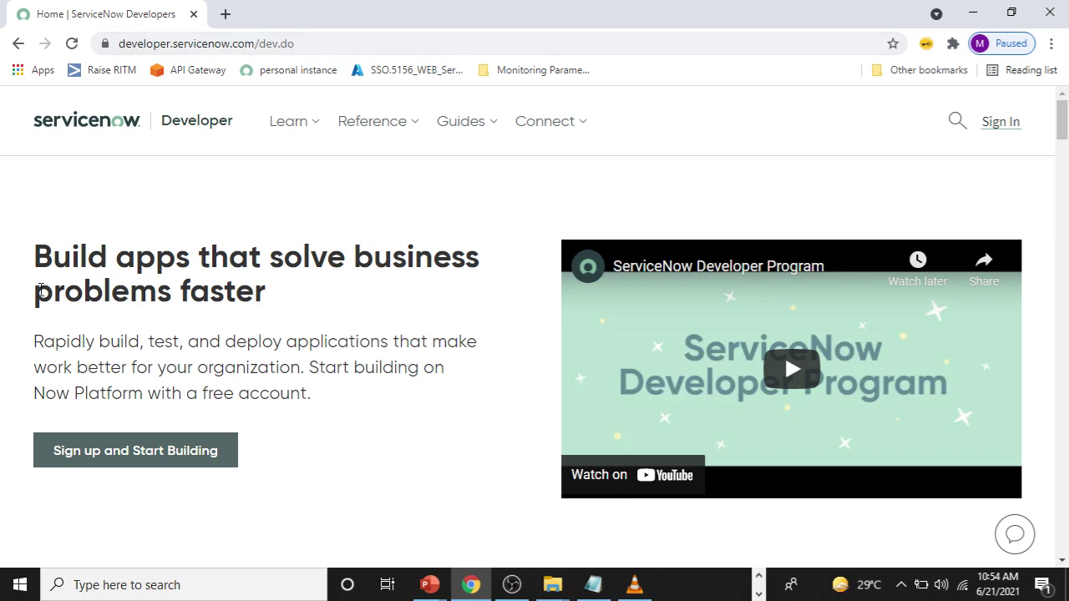
Reload the dev.do developer home page and start signing up for a developer account
click(316, 41)
click(316, 41)
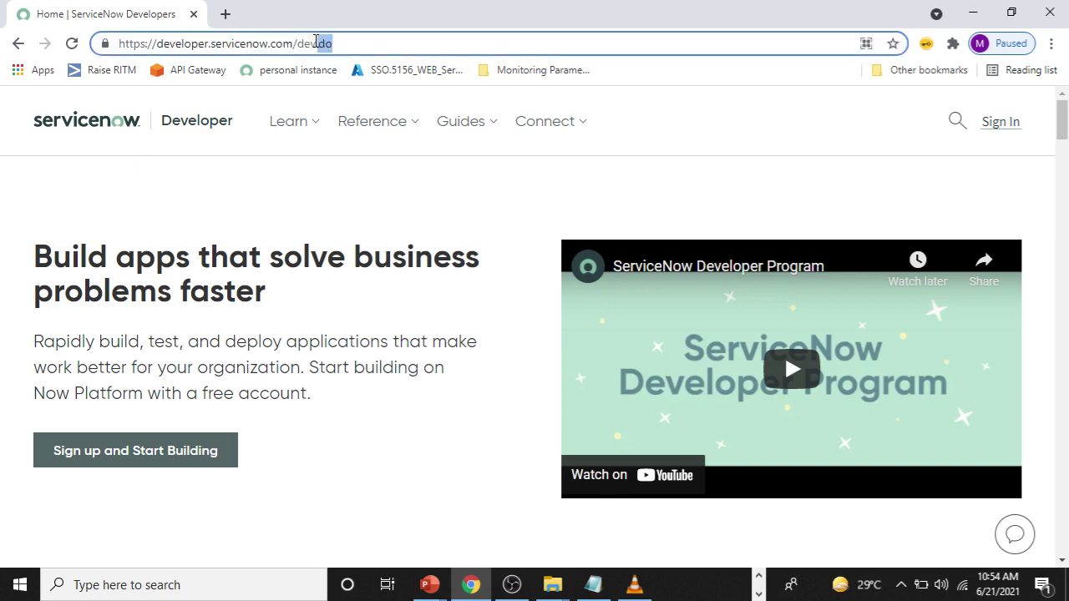
key(Return)
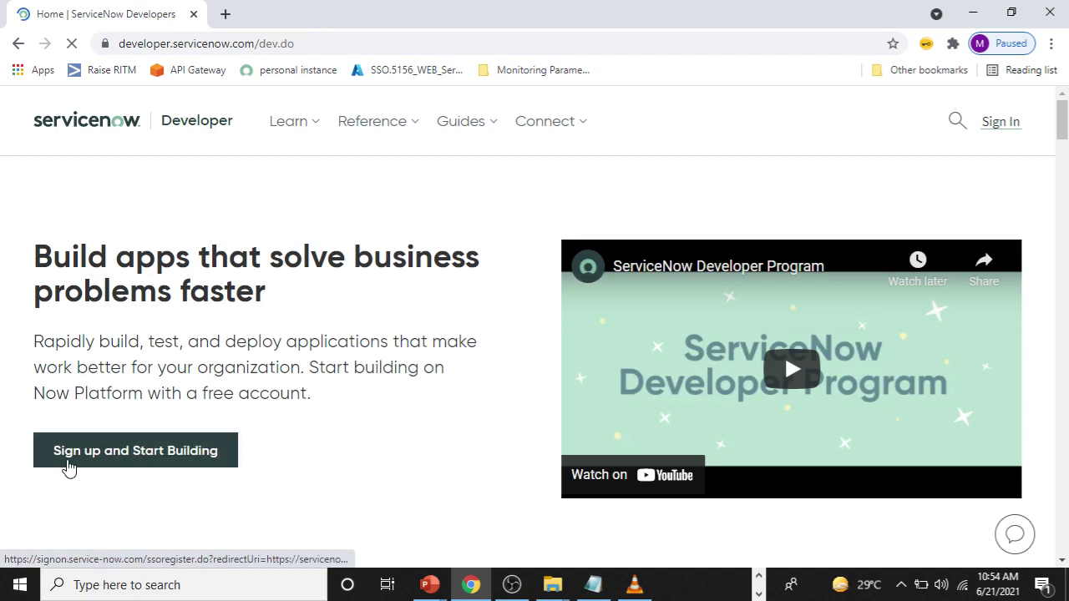
click(116, 462)
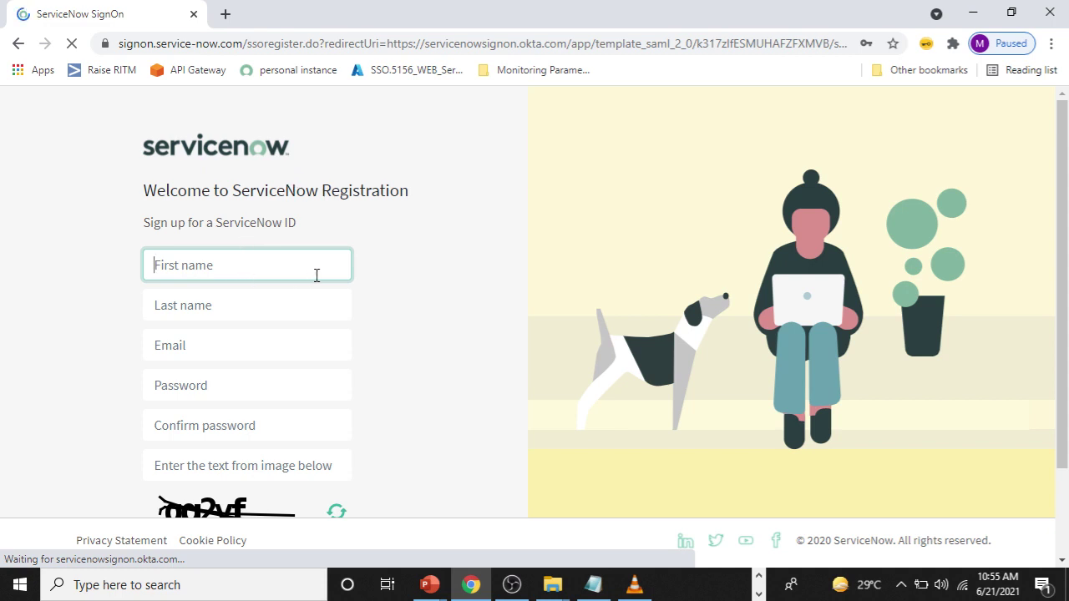
Enter the first name, last name and account e-mail address on the registration form
click(285, 265)
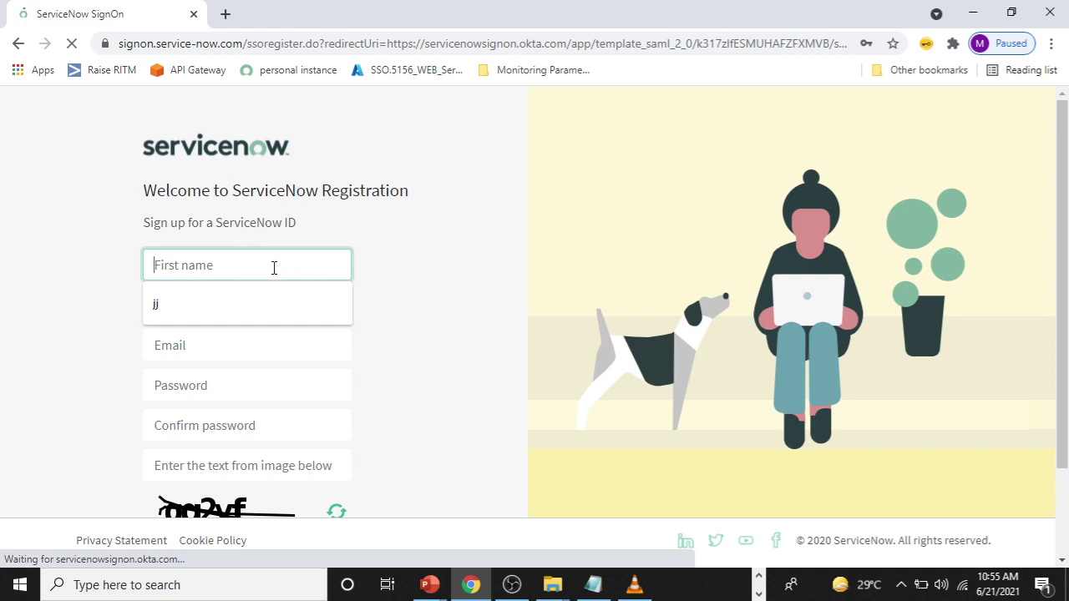
click(222, 306)
click(211, 305)
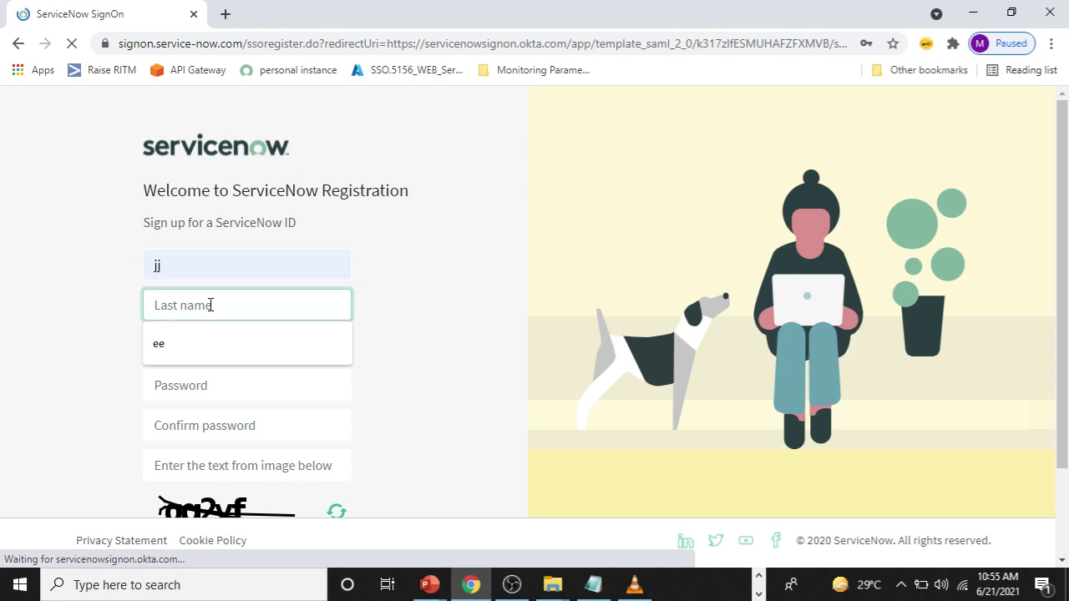
text(hh)
click(212, 343)
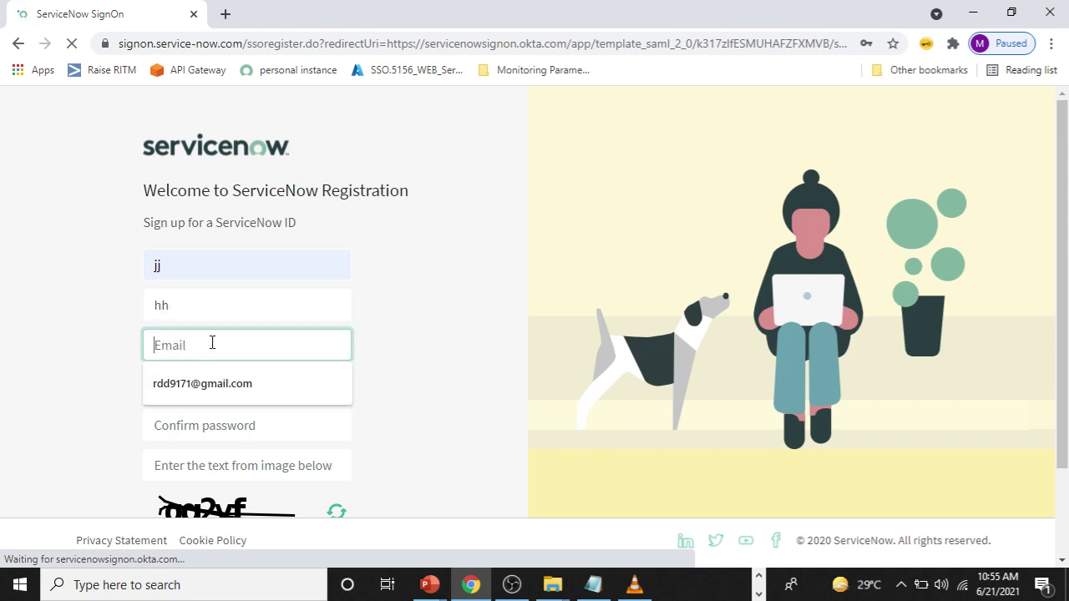
key(ctrl+v)
click(446, 389)
Enter a password and matching confirmation that meet every Password Policy rule
click(215, 385)
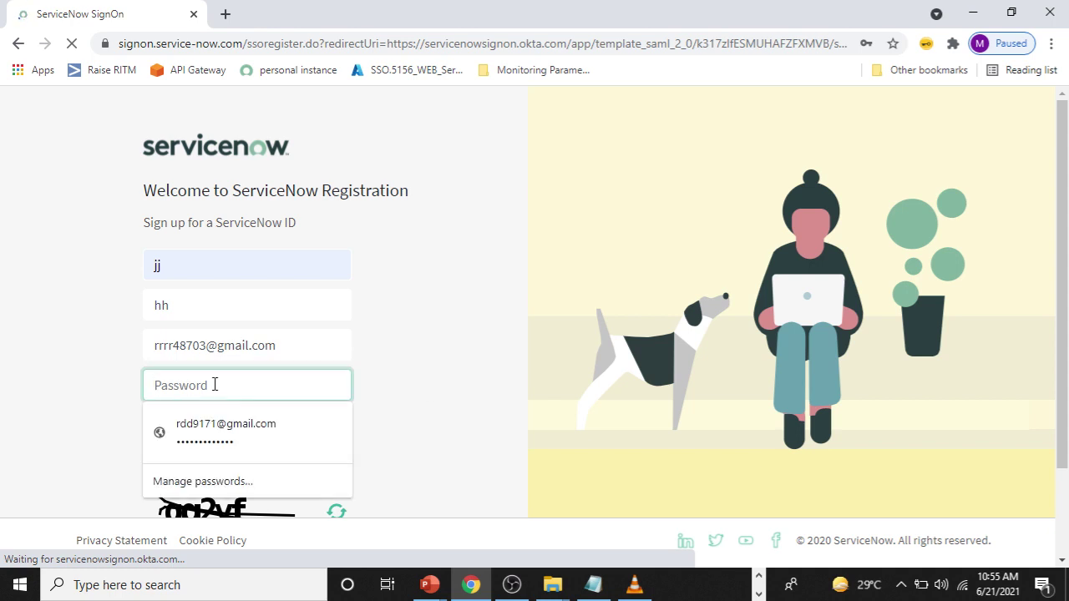
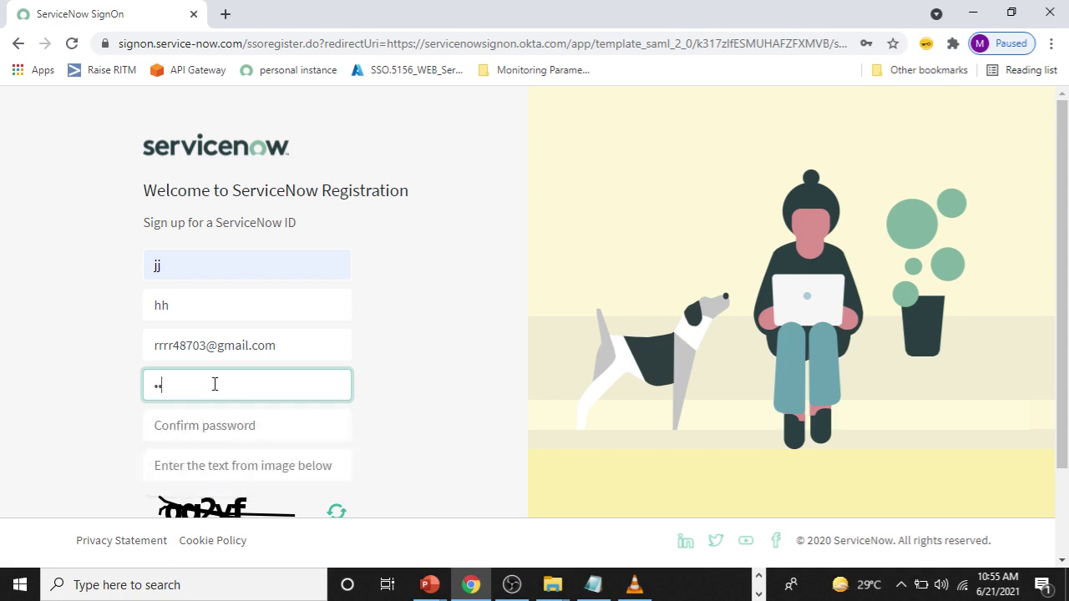
click(227, 420)
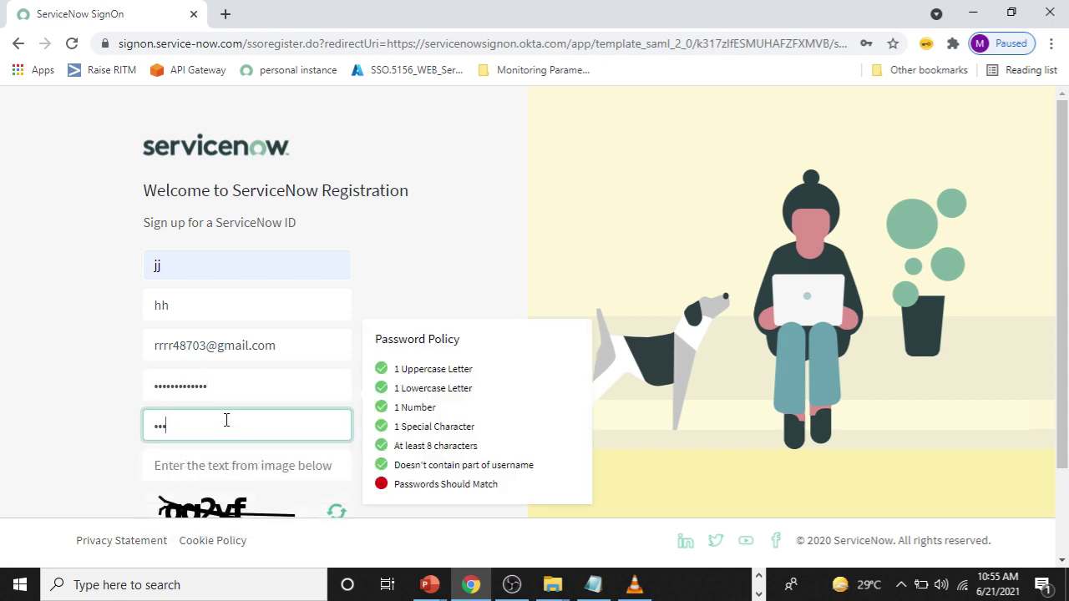
key(BackSpace)
key(BackSpace)
key(BackSpace)
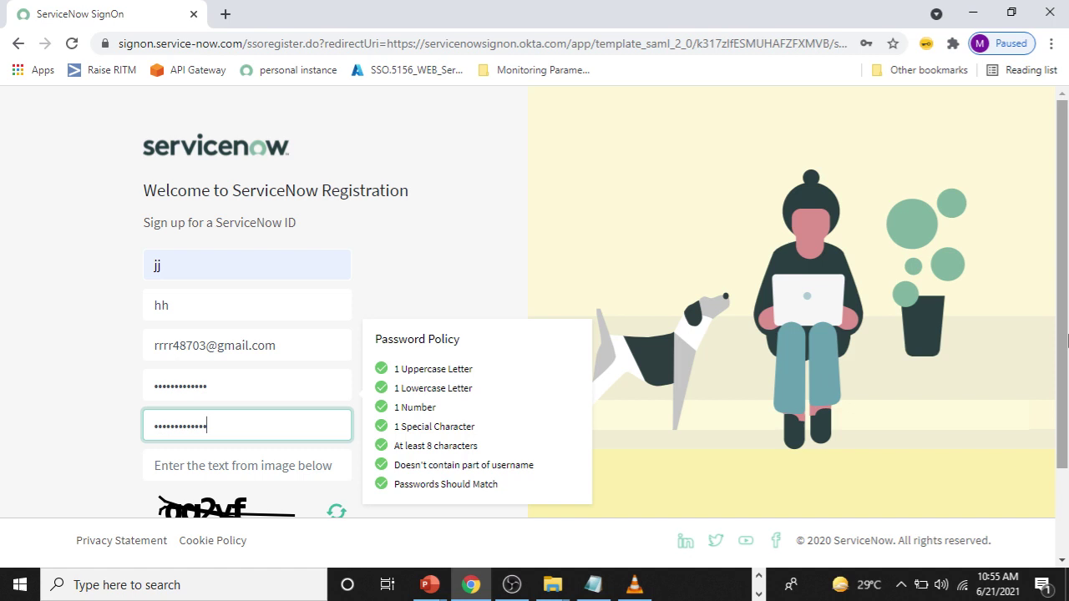
drag(1067, 340, 1068, 413)
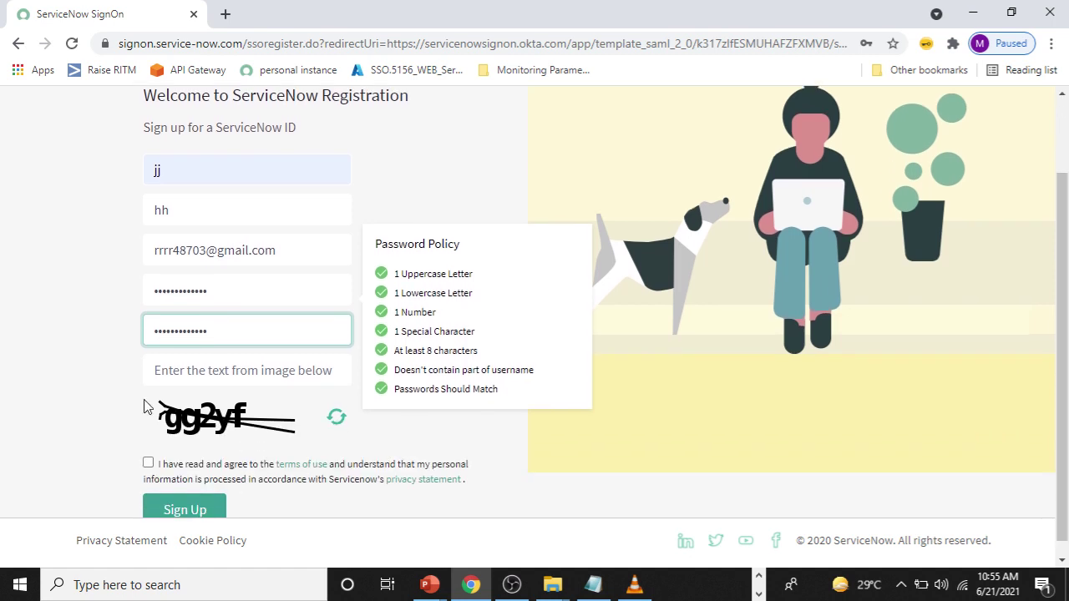
Fill in the captcha characters and tick the terms-of-use agreement
click(183, 372)
click(582, 371)
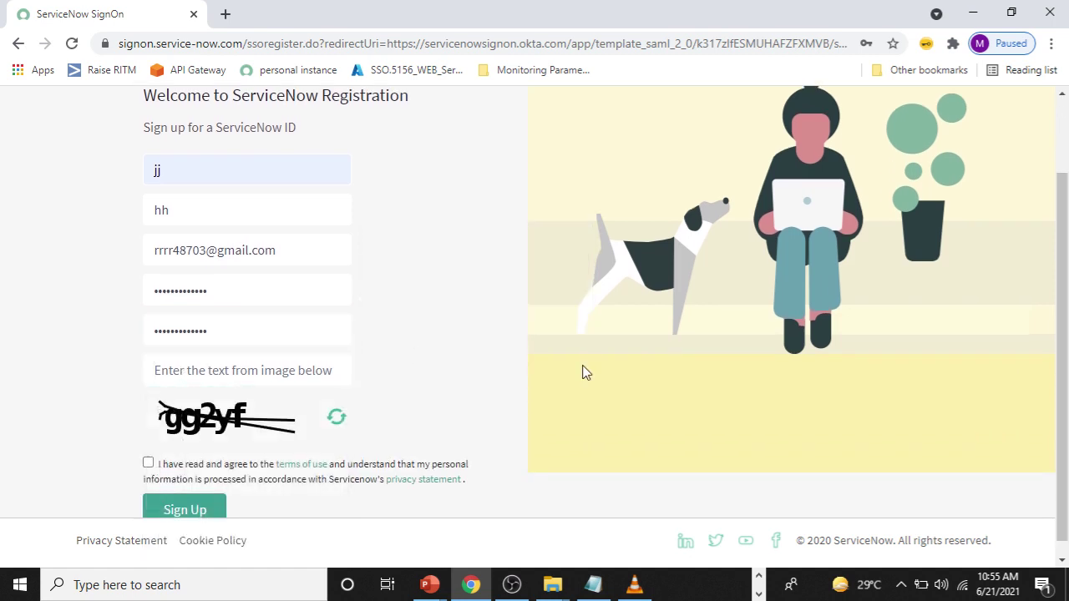
click(213, 360)
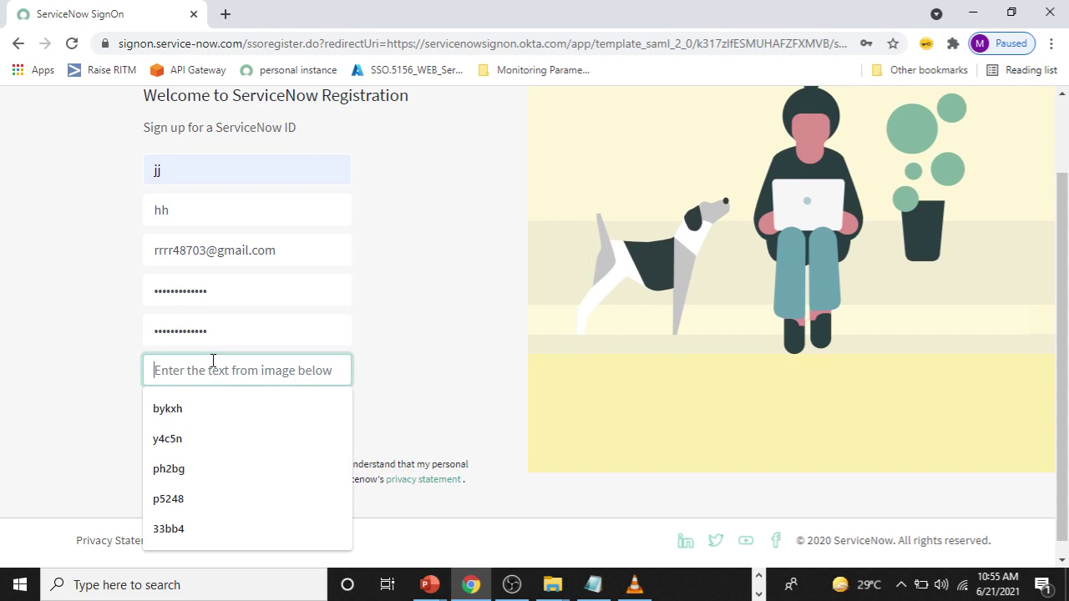
text(gg2)
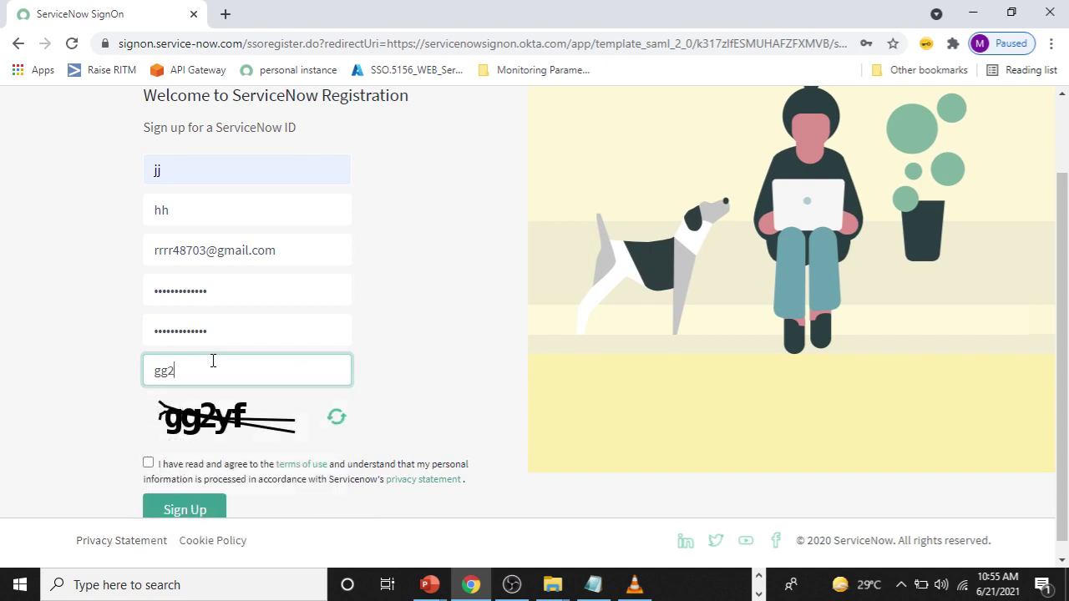
text(yf)
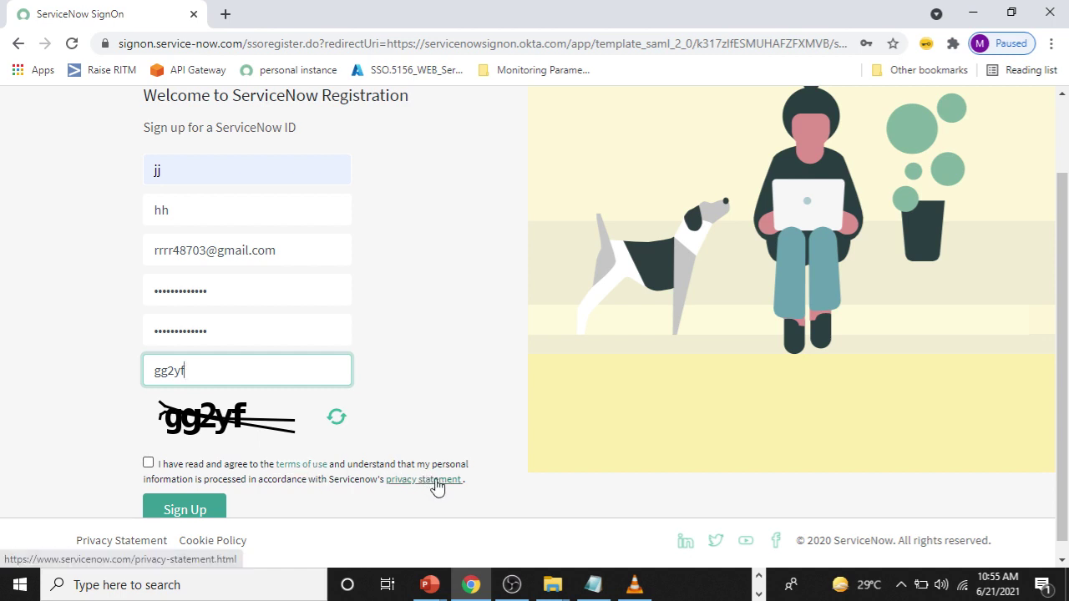
click(148, 464)
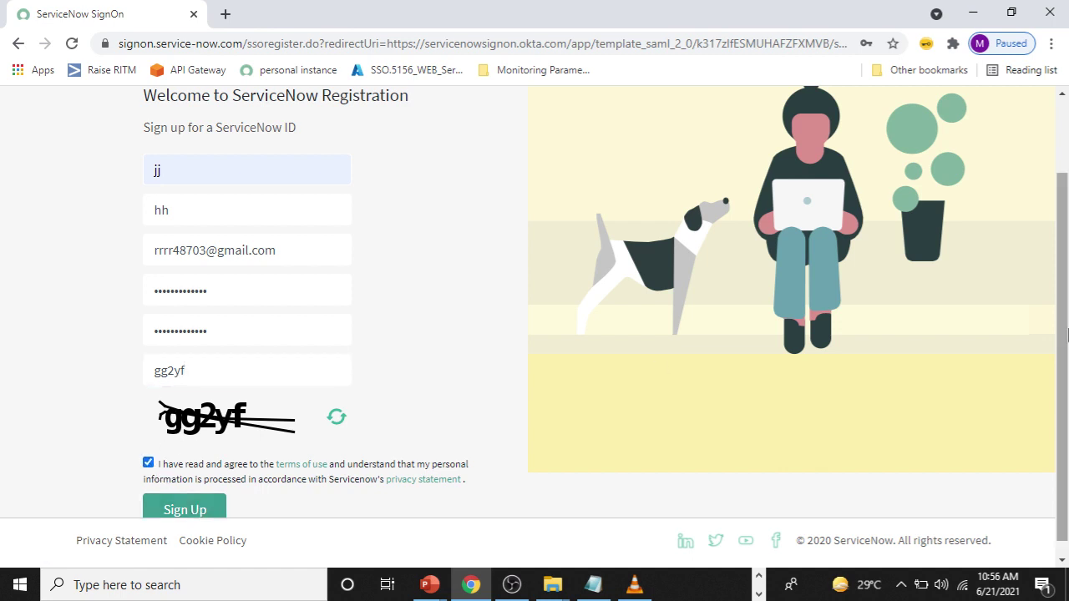
scroll(338, 376, down, 1)
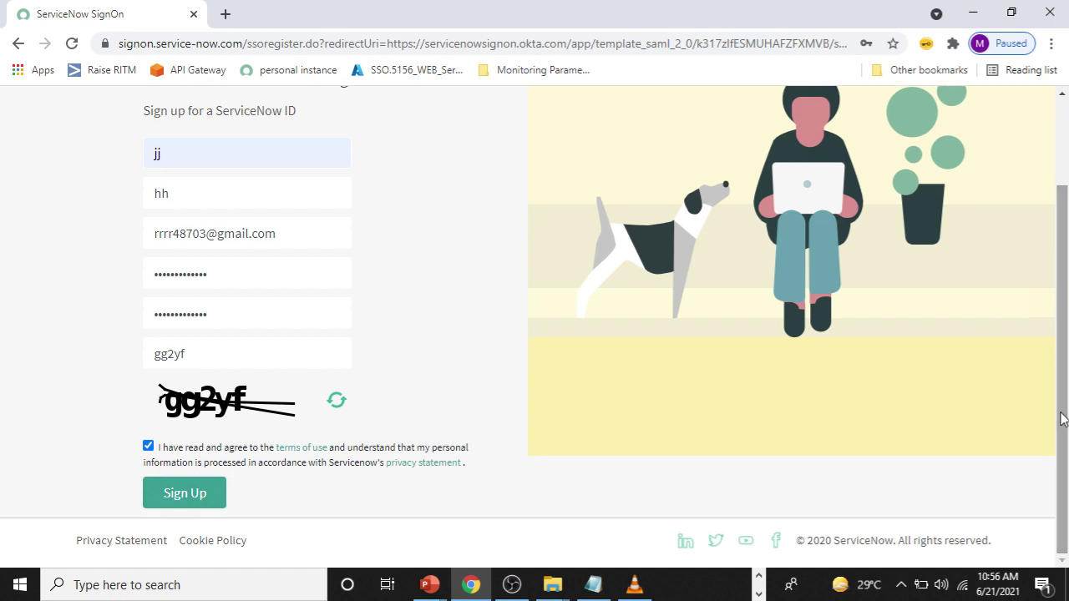
Submit the registration and save the new password in Chrome
click(184, 498)
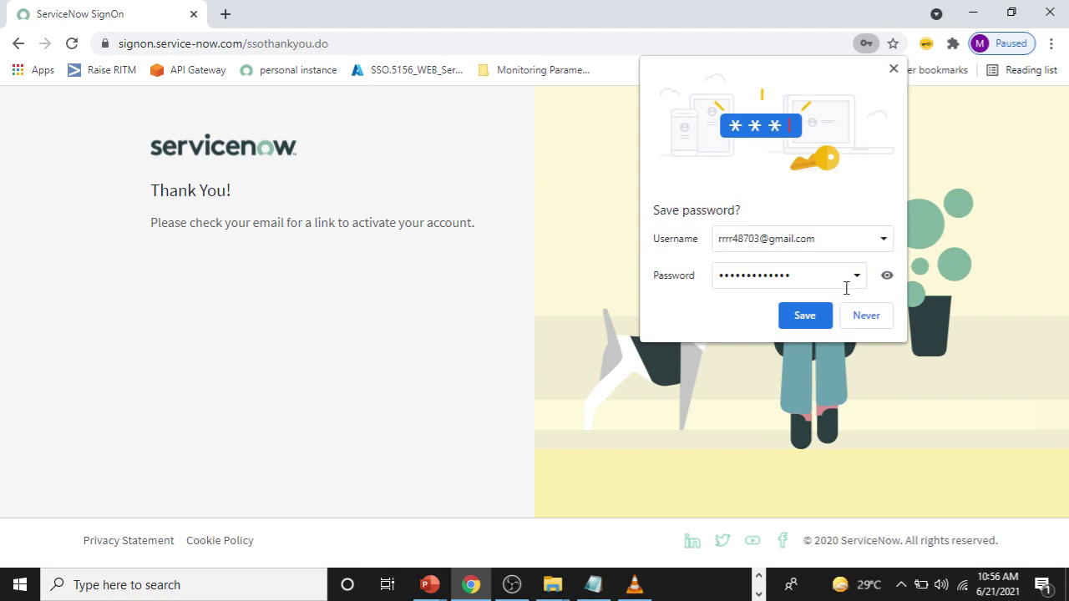
click(817, 315)
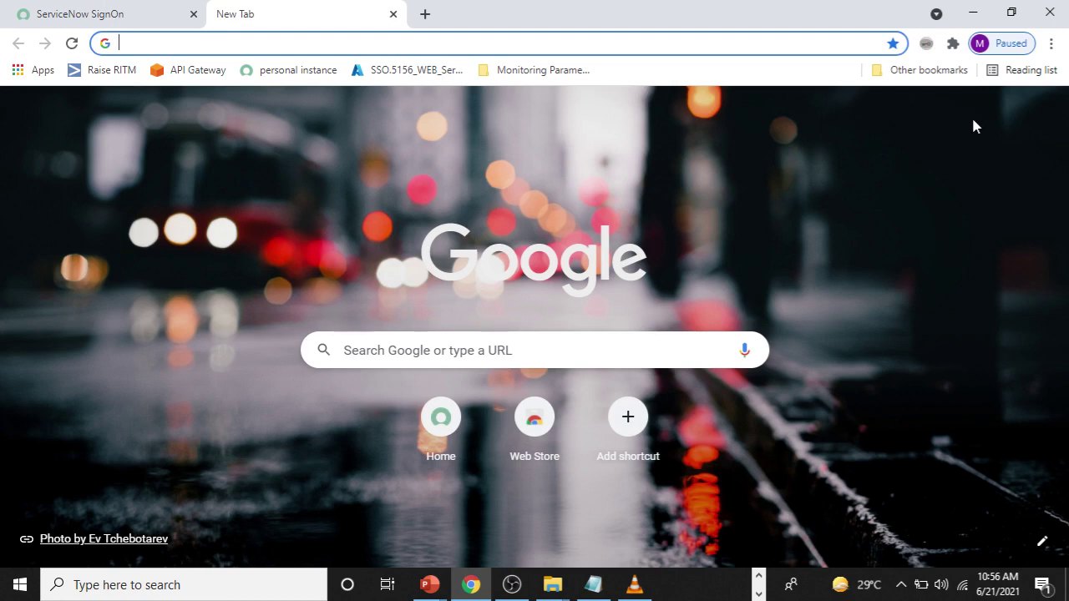
Sign in to Gmail with the Google account, skipping the optional setup prompt
click(950, 115)
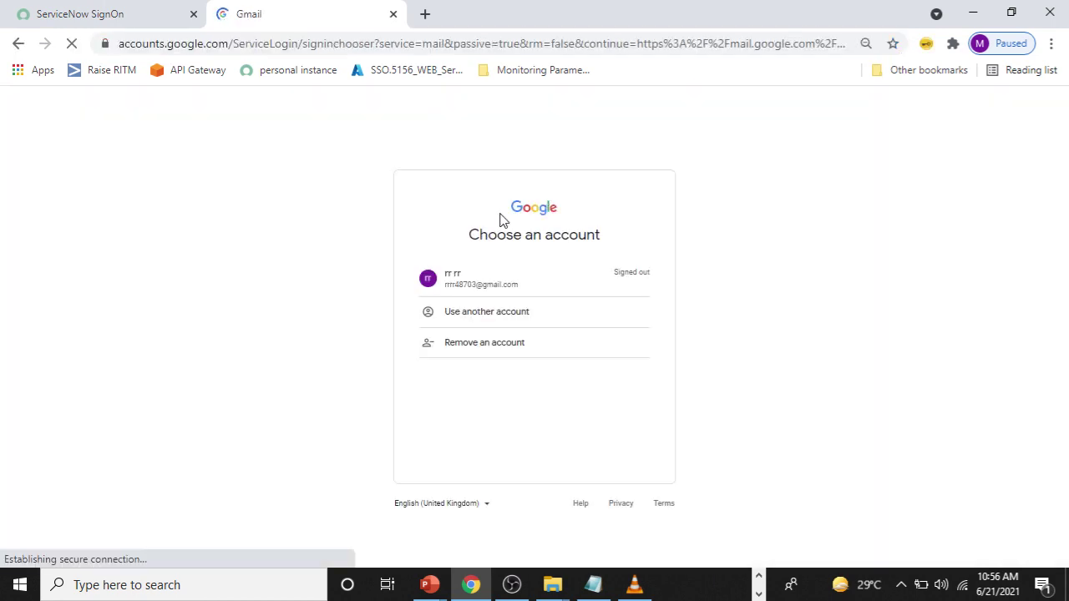
click(505, 288)
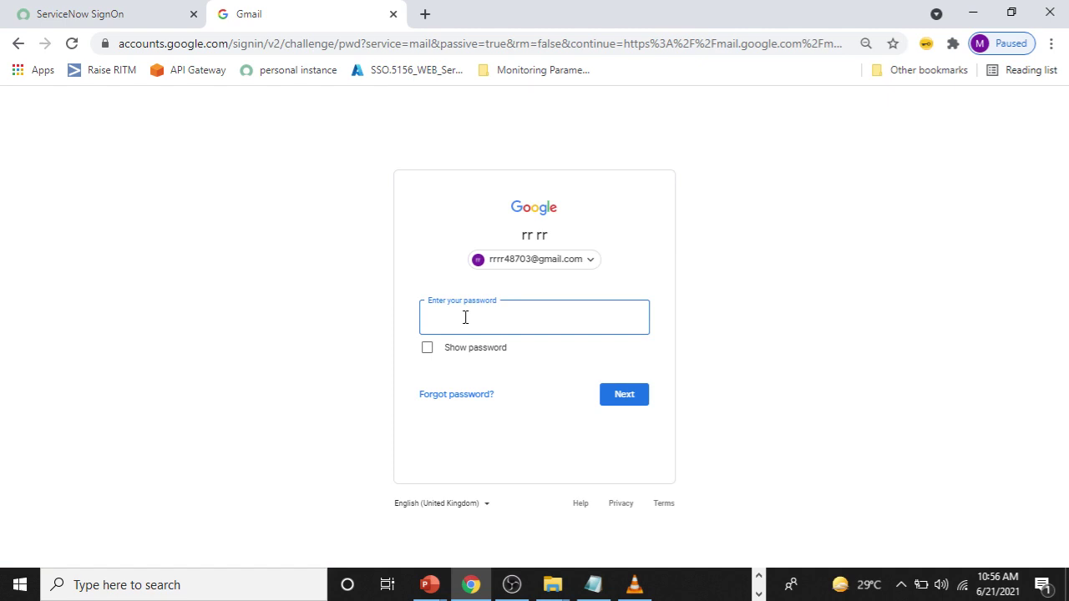
text(•)
click(605, 393)
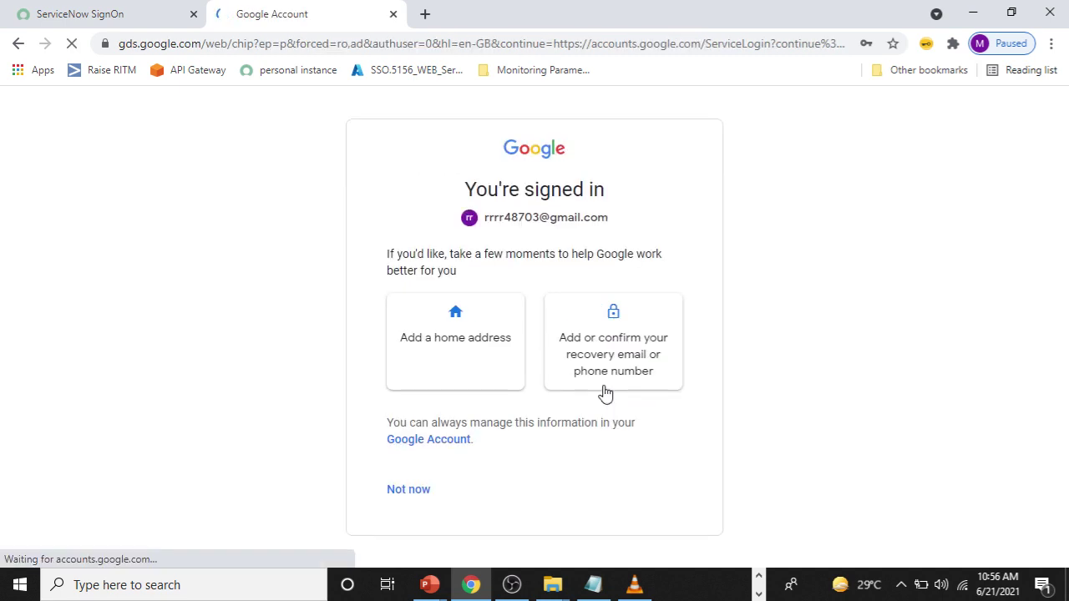
click(426, 492)
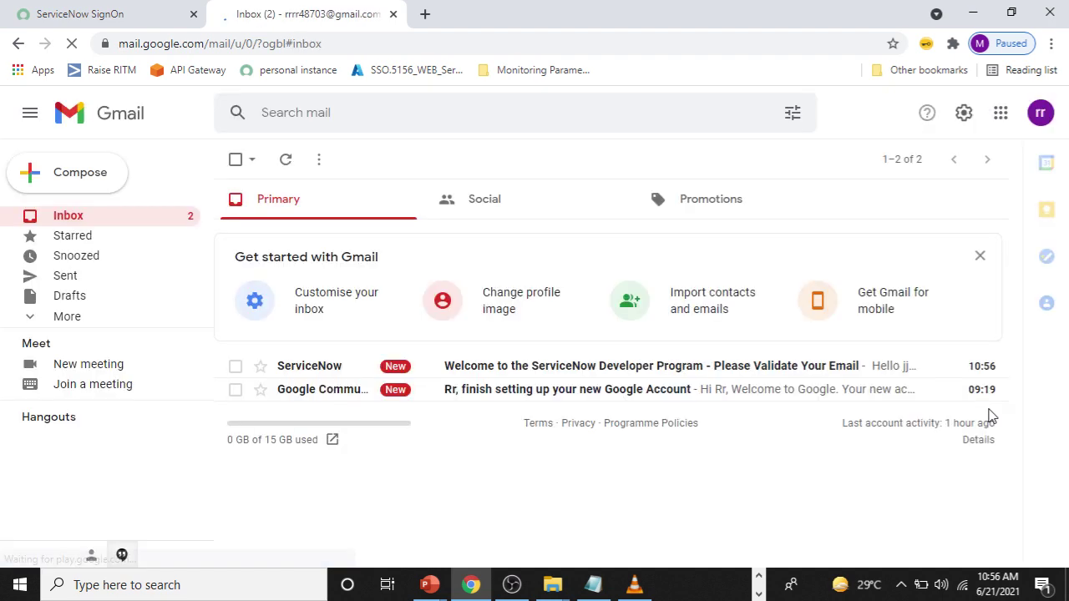
Open the ServiceNow welcome email and scroll down to its Verify Email link
click(441, 373)
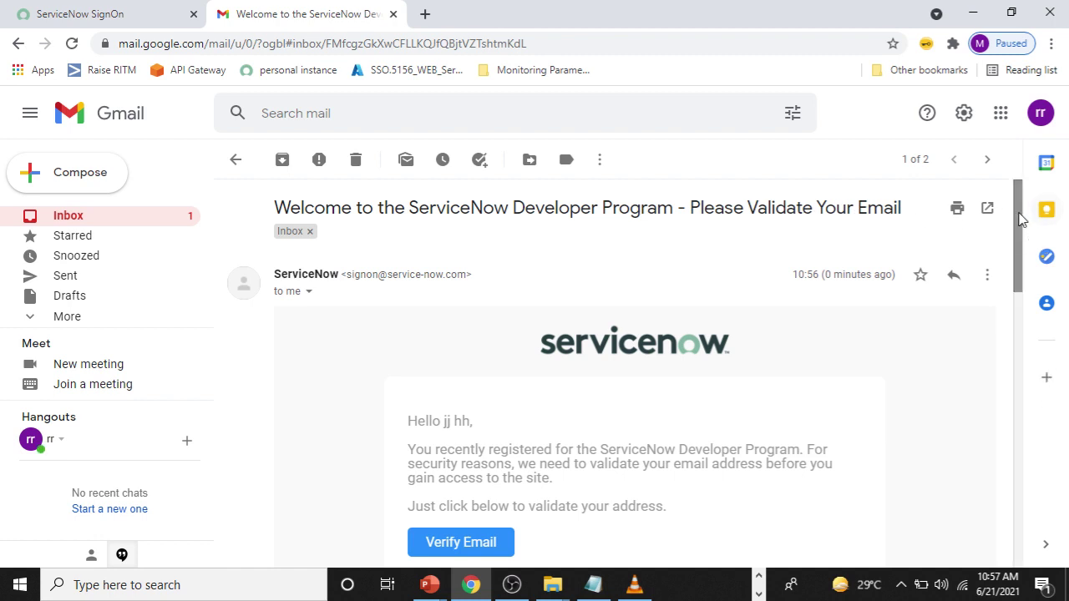
drag(1021, 215, 1005, 292)
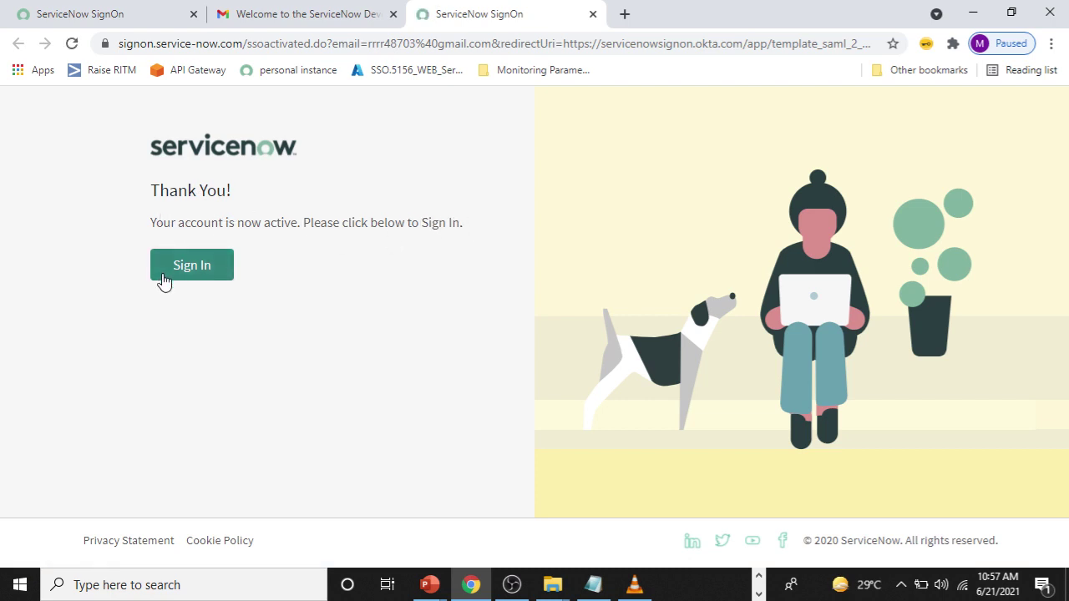
Sign in from the 'Your account is now active' page
click(207, 269)
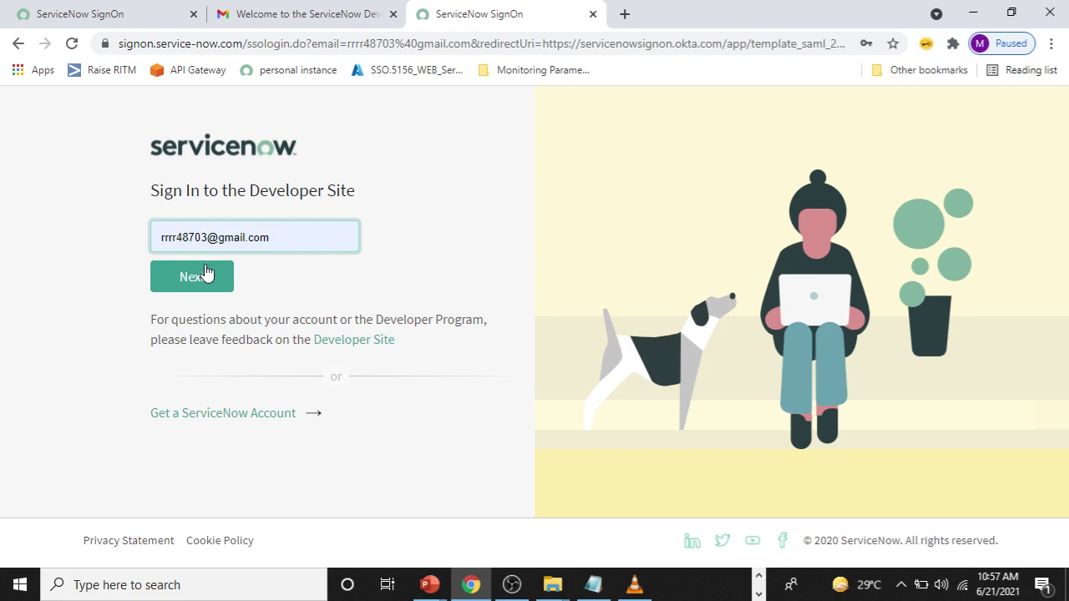
Continue past the email step and try signing in with the autofilled password
click(206, 273)
click(290, 242)
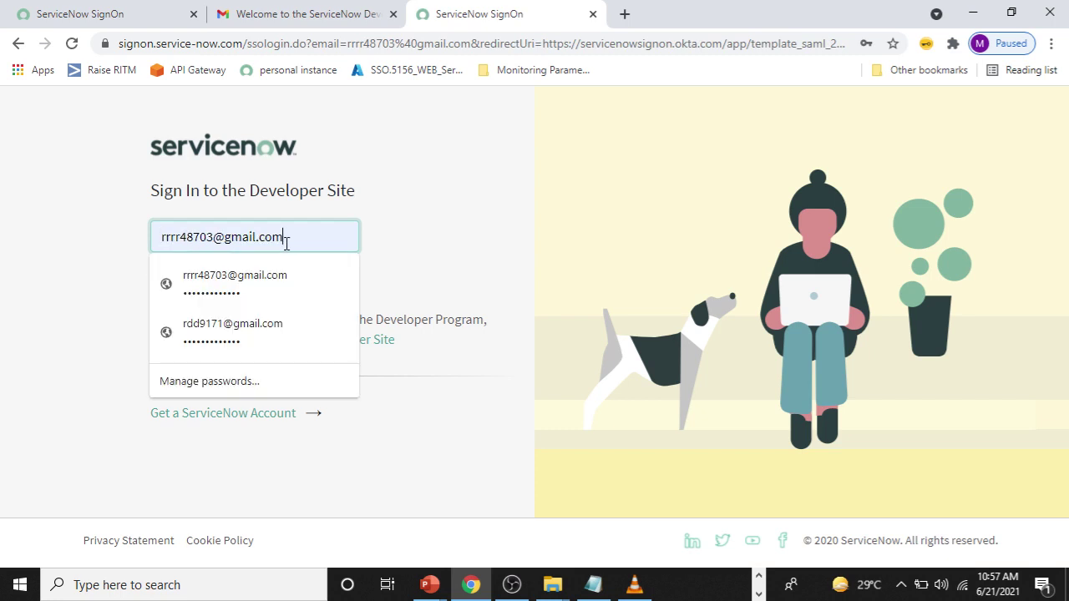
drag(254, 238, 323, 236)
click(401, 240)
click(192, 284)
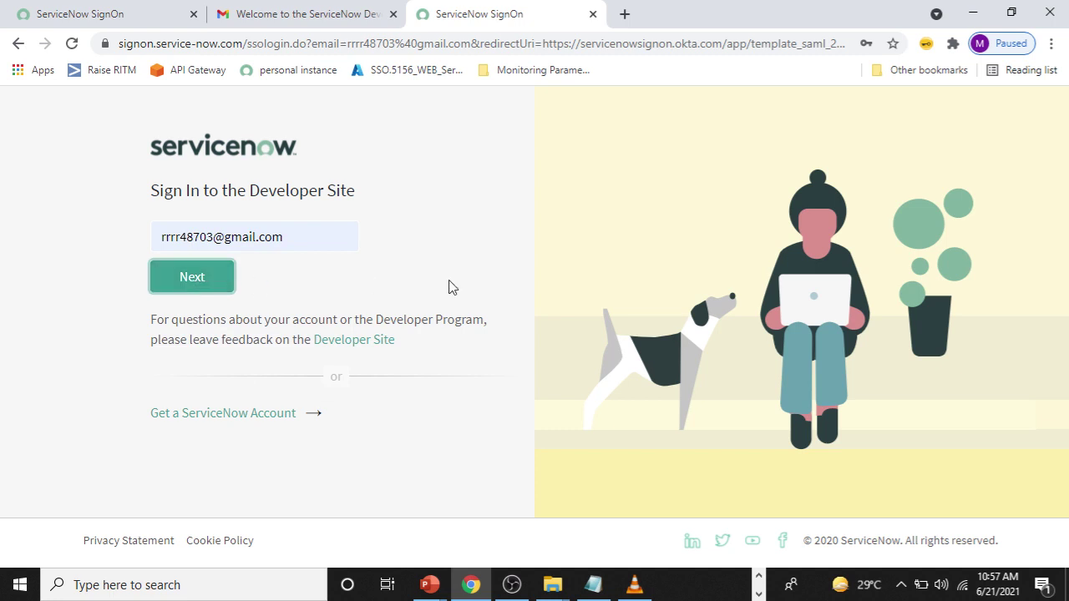
click(256, 284)
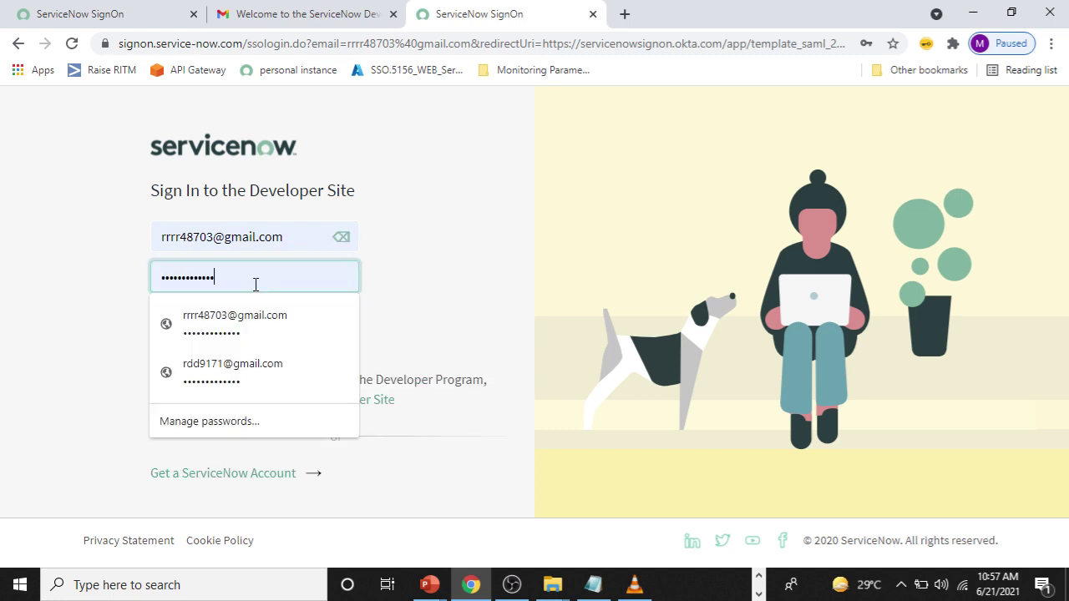
click(460, 301)
click(171, 325)
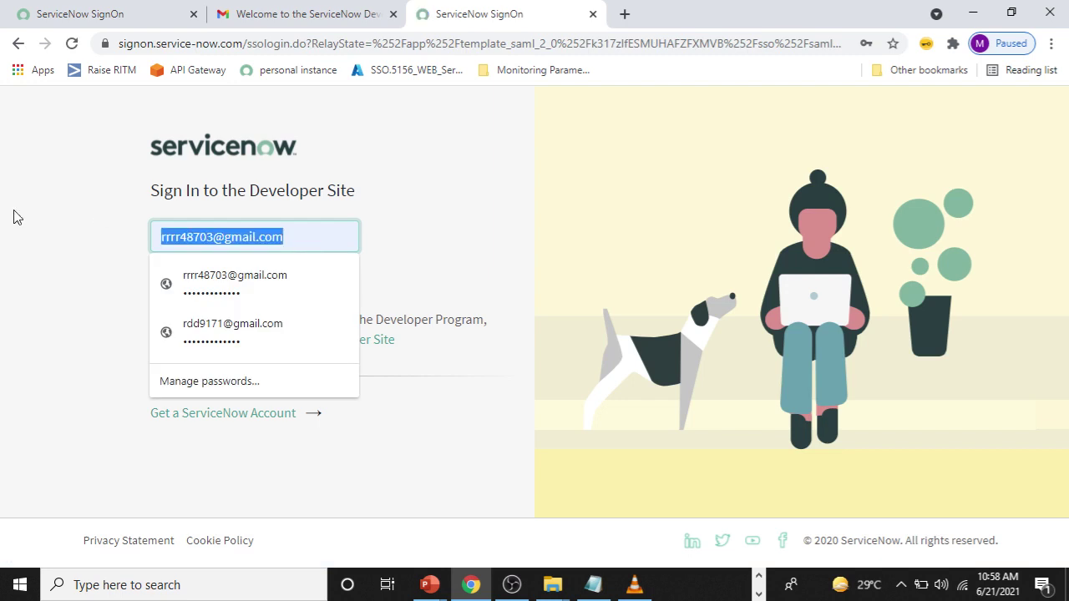
Replace the autofilled password with the account password and sign in to the Developer Site
click(397, 251)
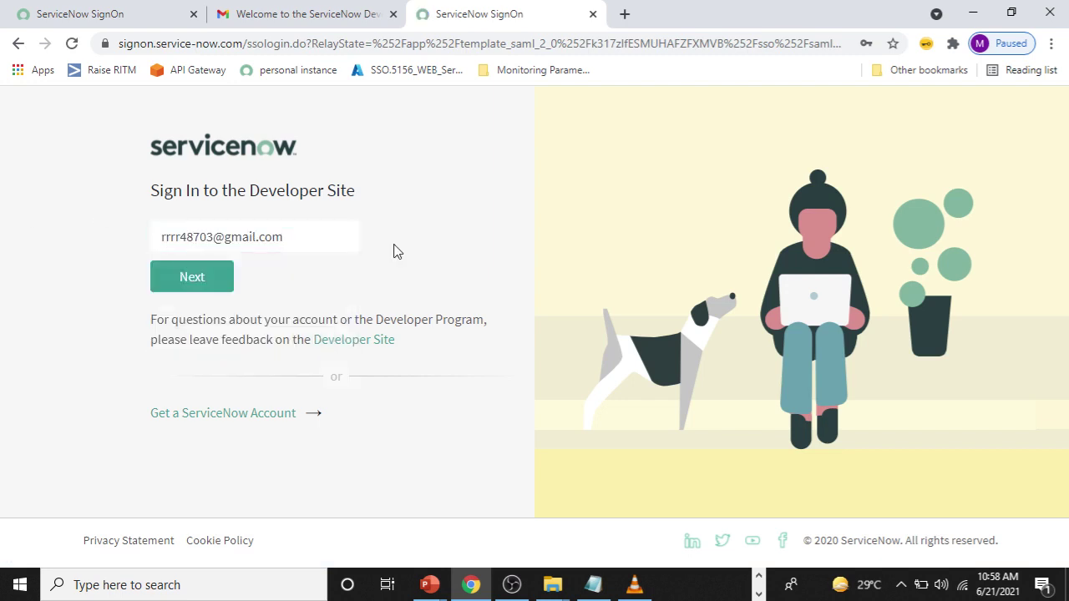
click(167, 284)
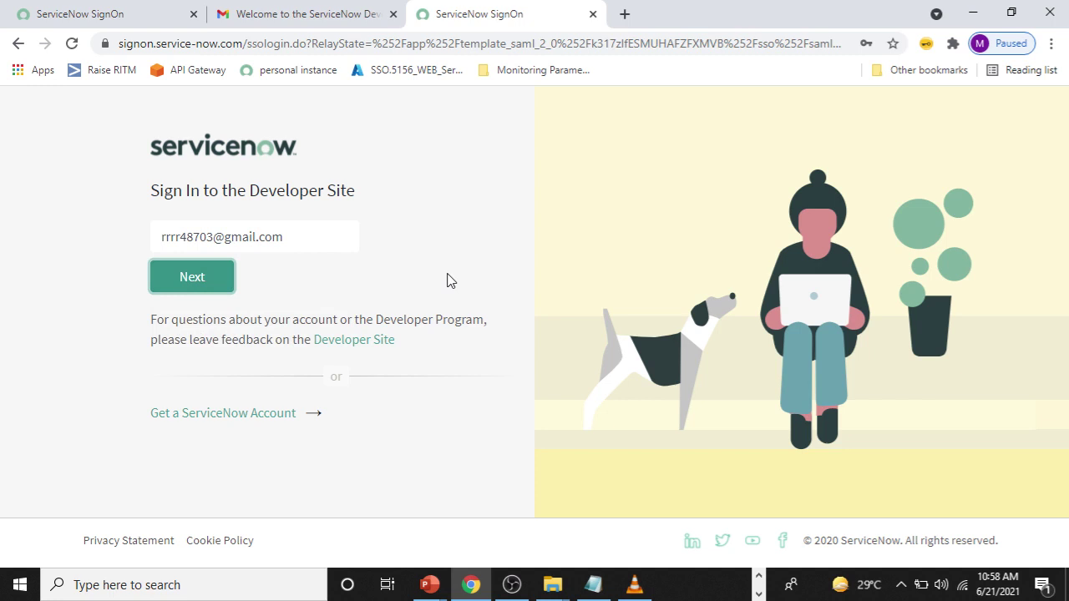
click(342, 275)
key(ctrl+a)
key(BackSpace)
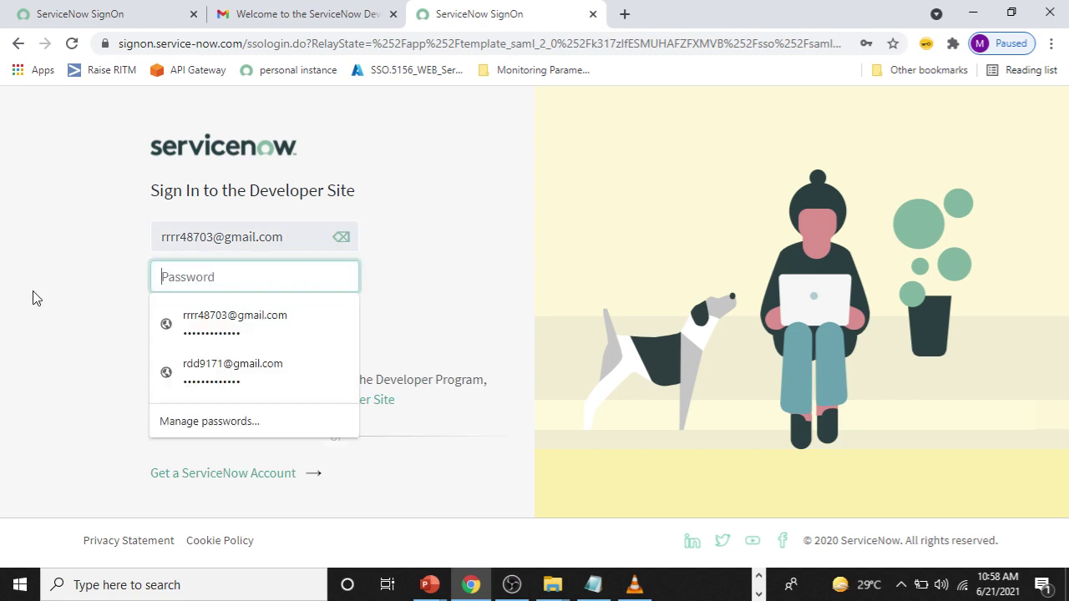
text(****)
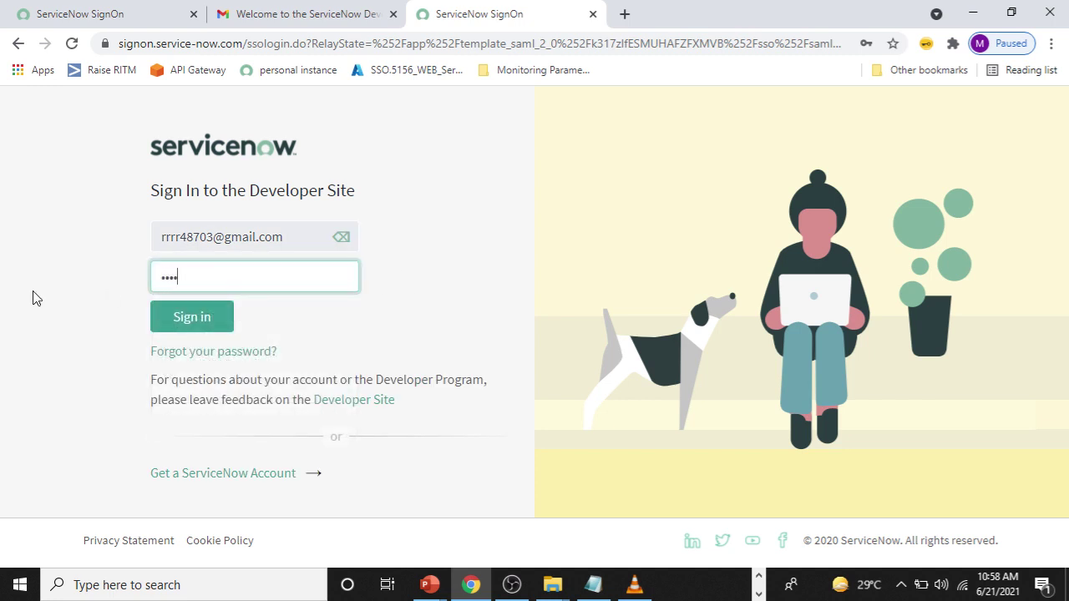
text(*********)
click(200, 326)
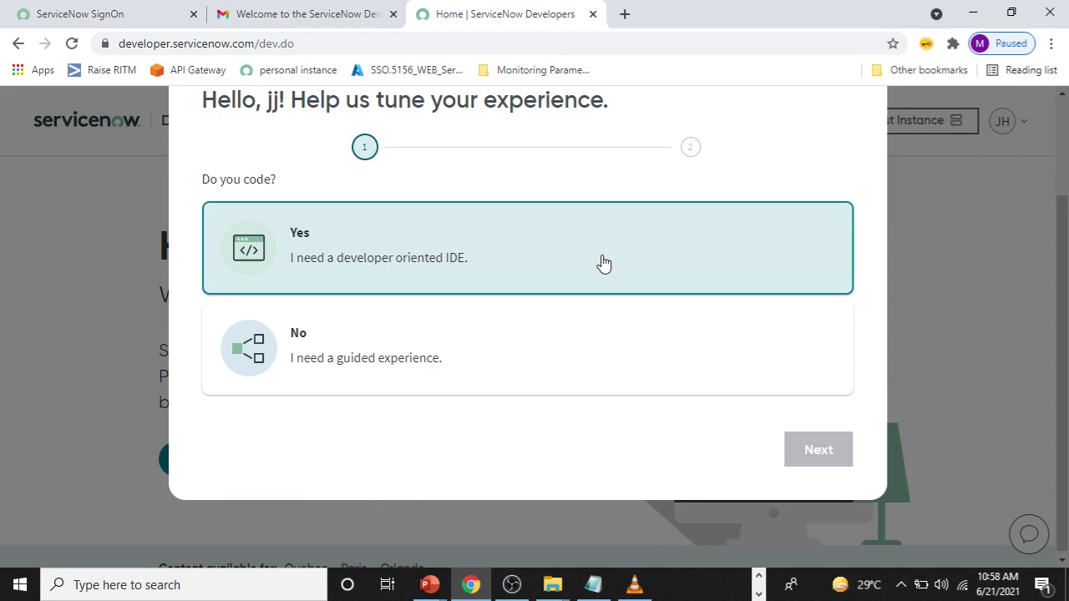
Answer Yes to 'Do you code?', check the Developer role, and accept the terms of use
click(494, 273)
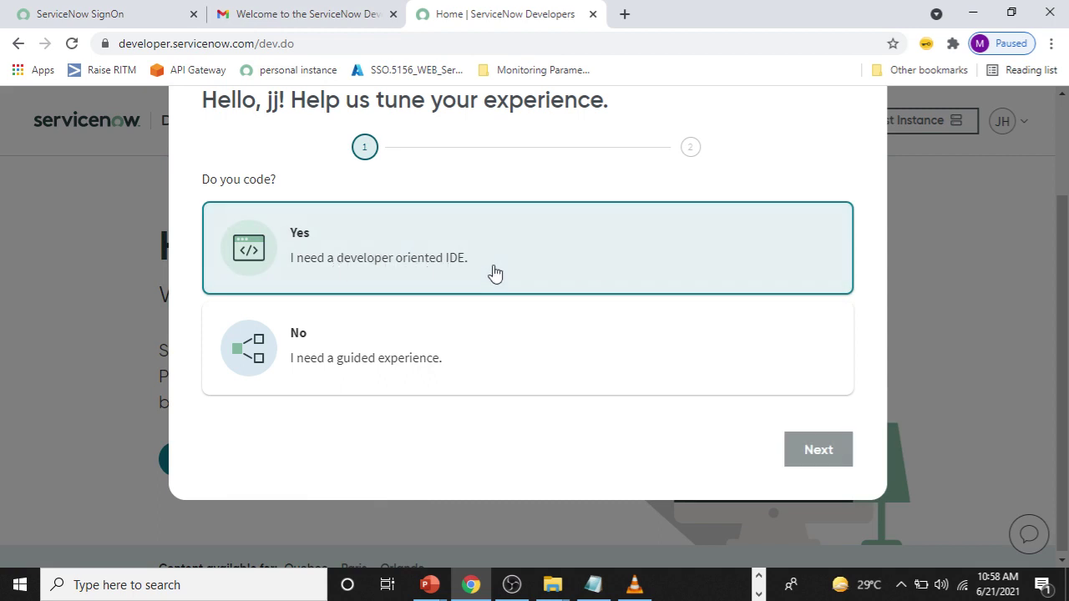
click(809, 444)
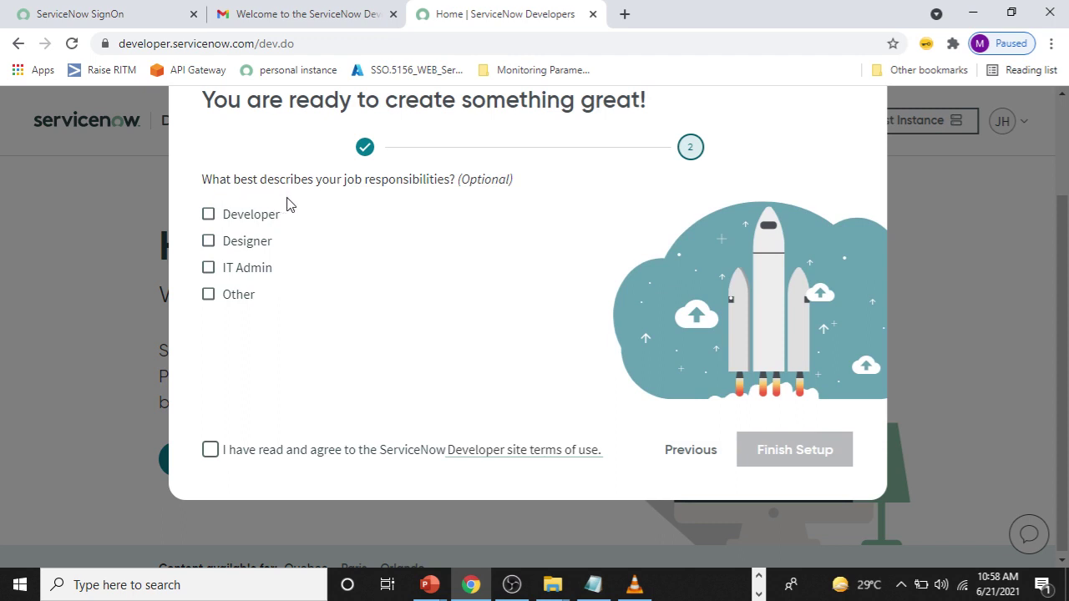
click(210, 214)
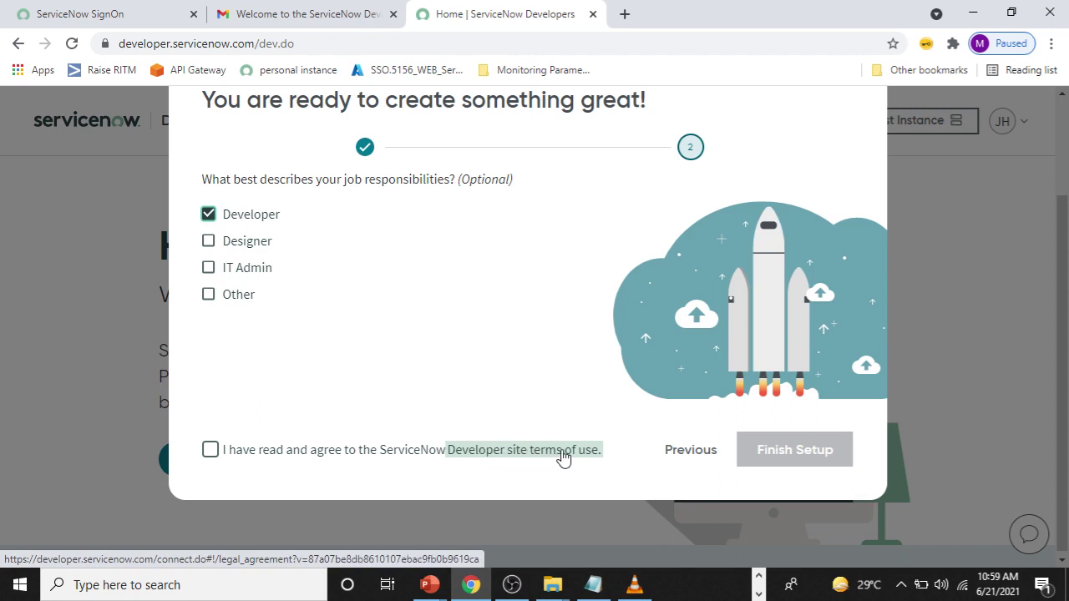
click(209, 468)
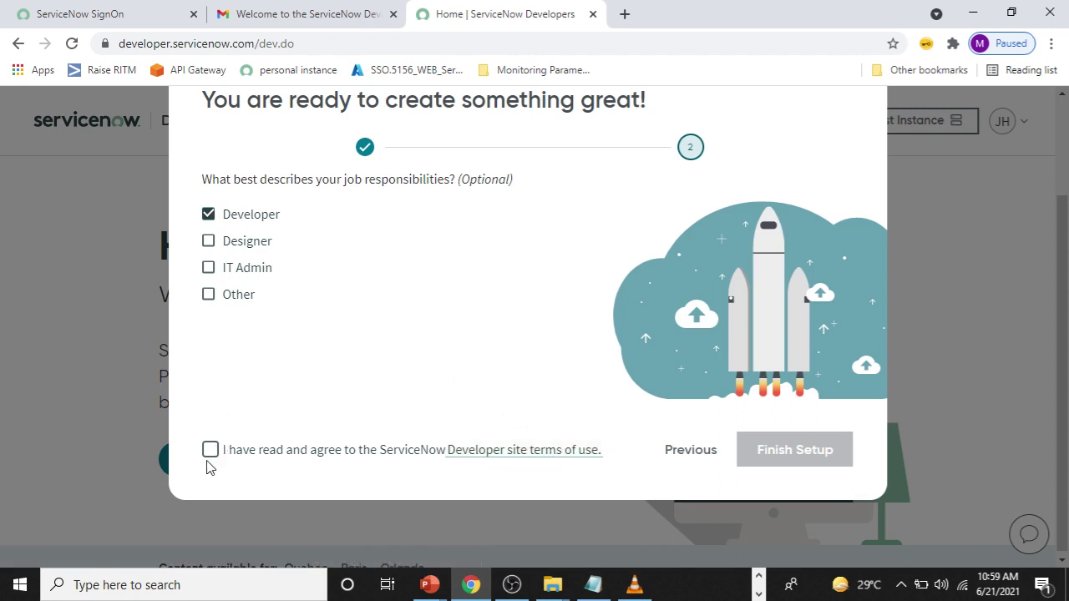
click(210, 452)
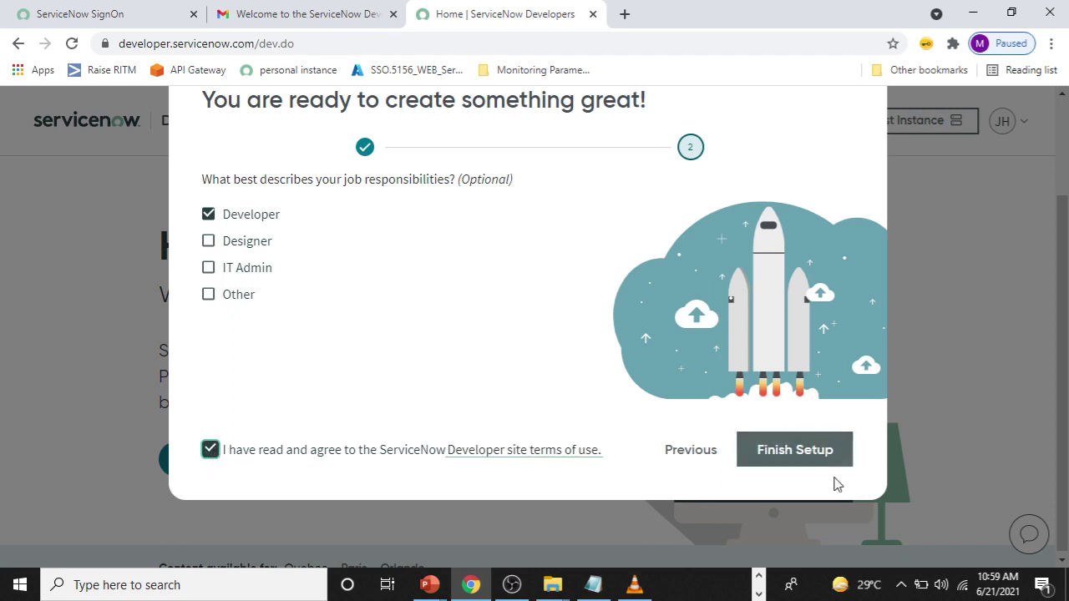
Finish setup and wait for the 'Your instance is ready!' notice with the instance login details
click(770, 460)
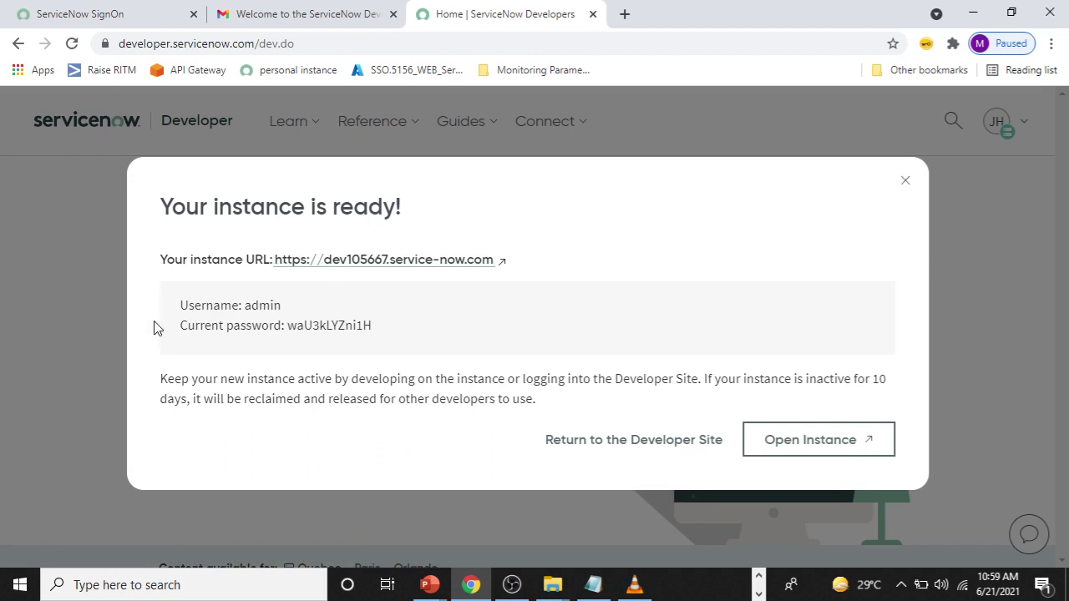
Copy the instance's admin password shown in the instance details
double_click(320, 325)
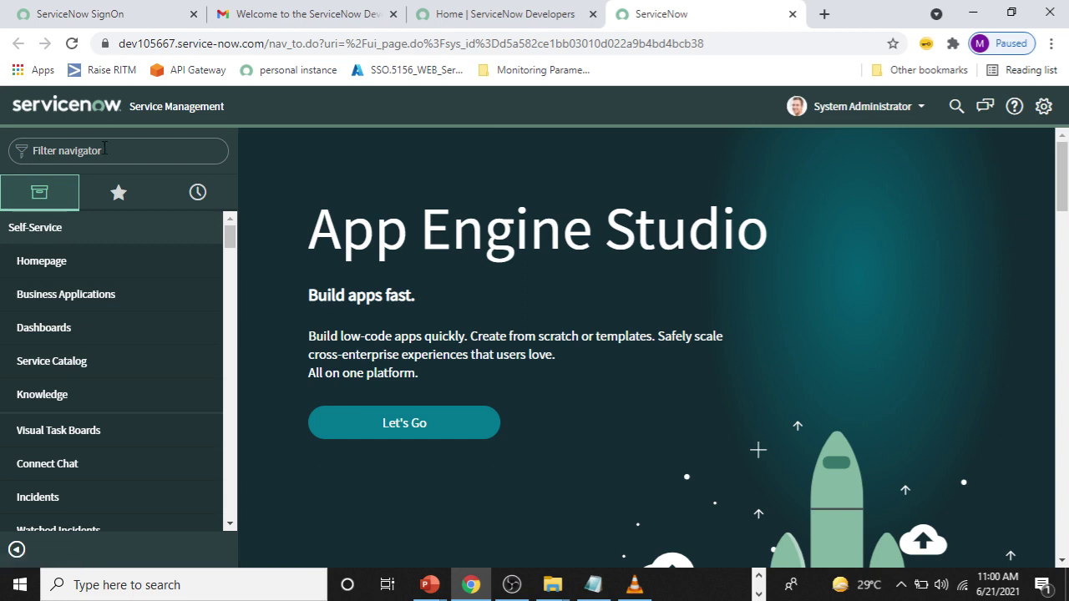
click(885, 111)
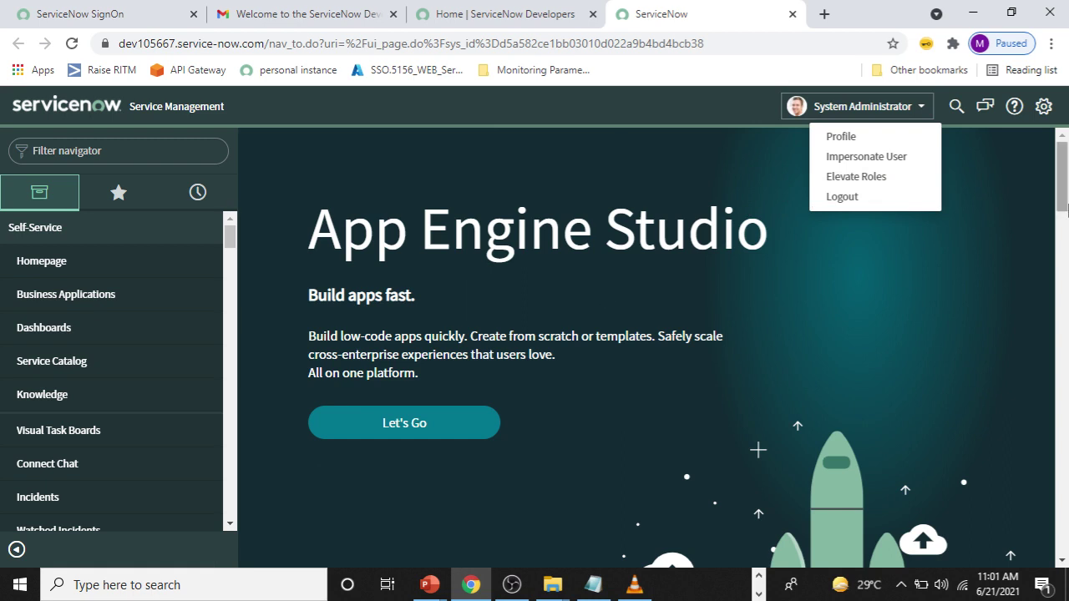
click(1043, 106)
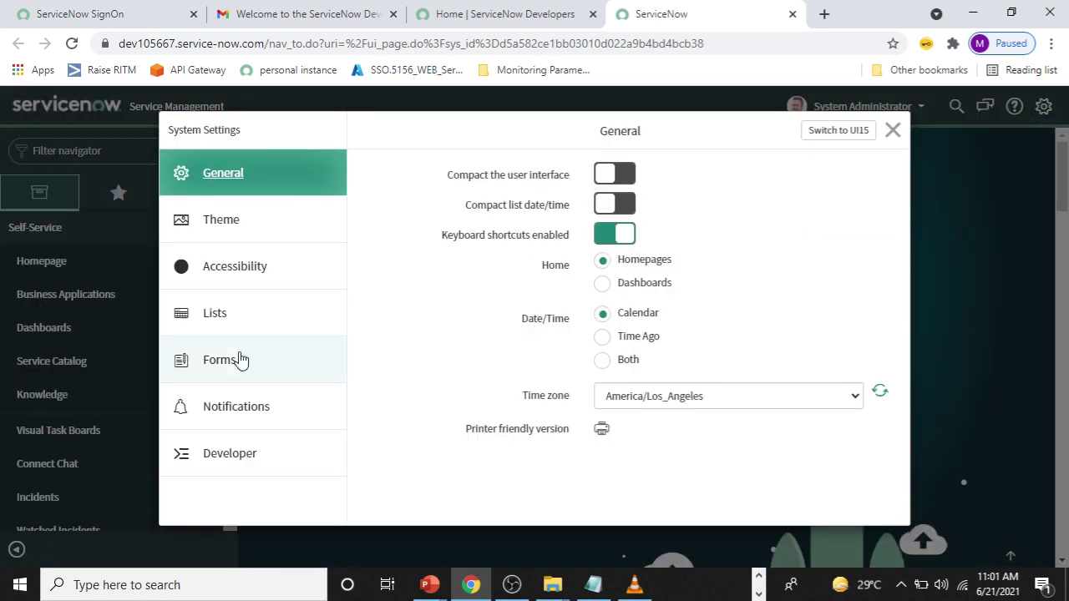
click(896, 133)
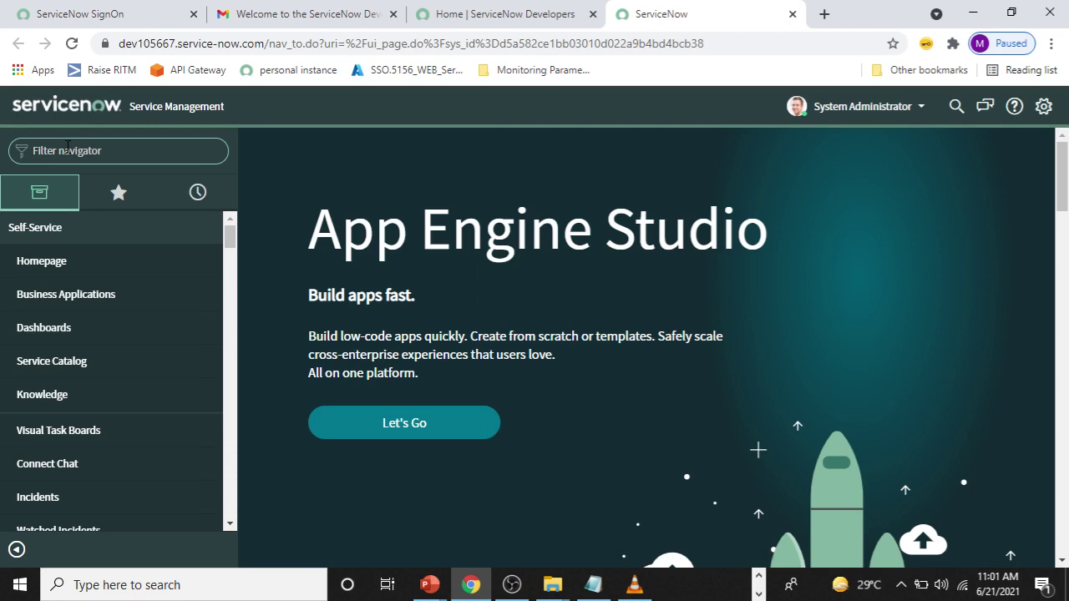
text(In)
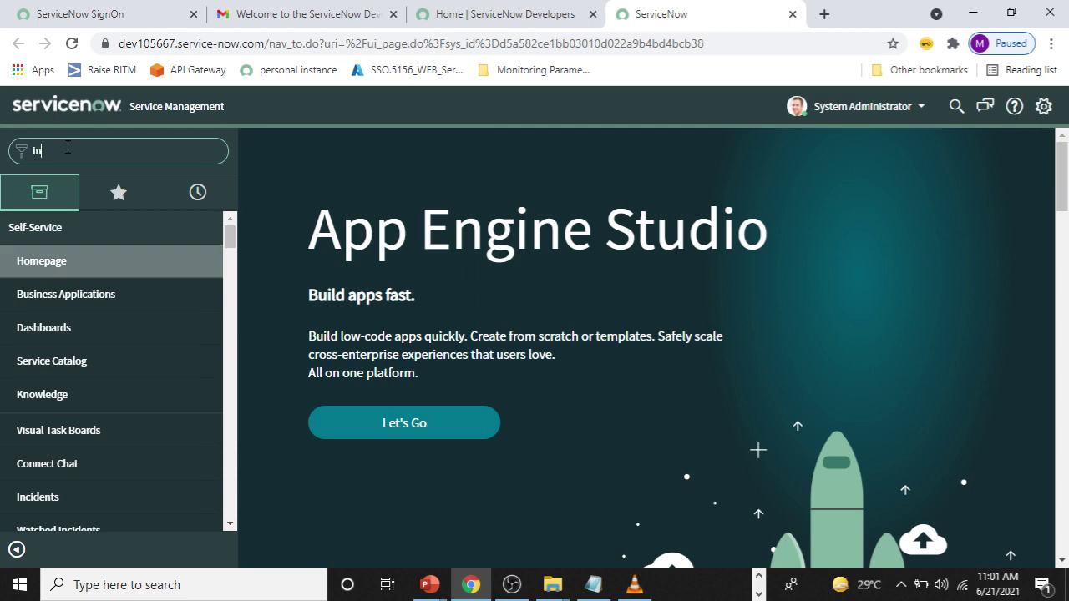
text(cident)
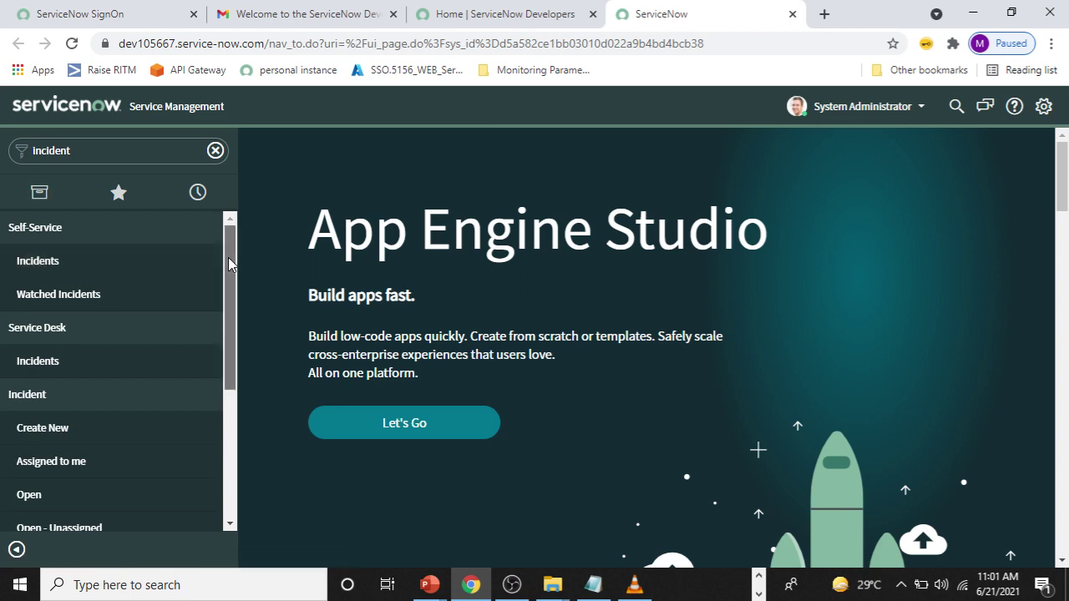
scroll(228, 257, down, 2)
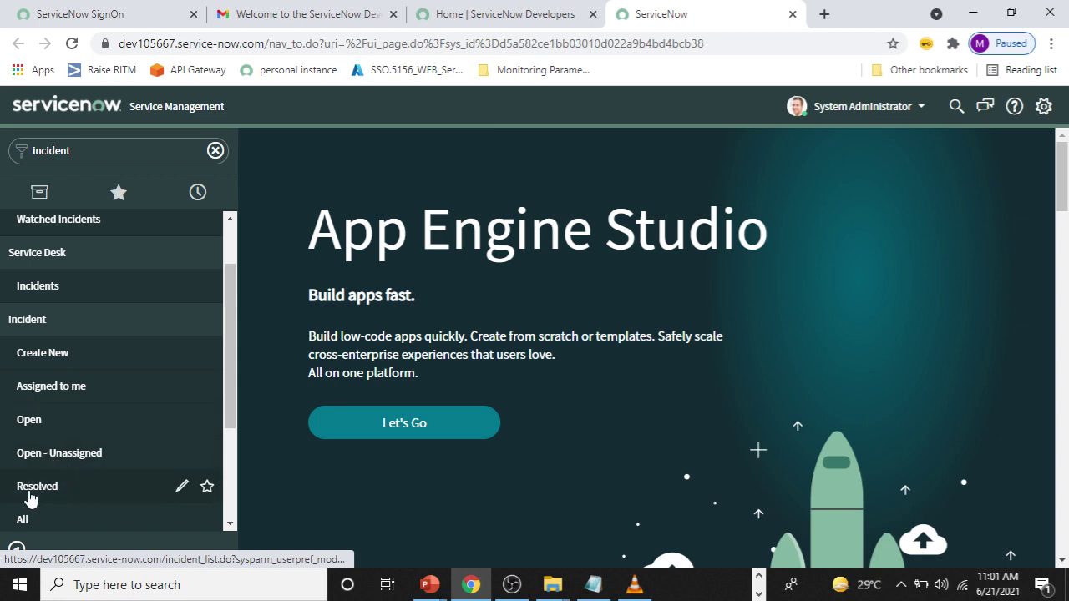
click(134, 151)
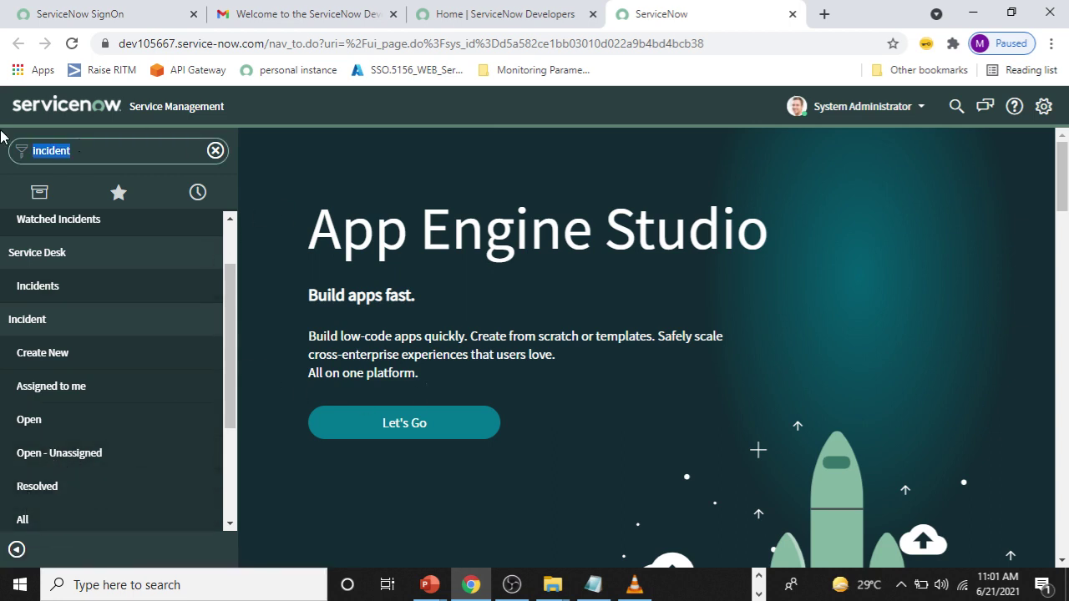
key(BackSpace)
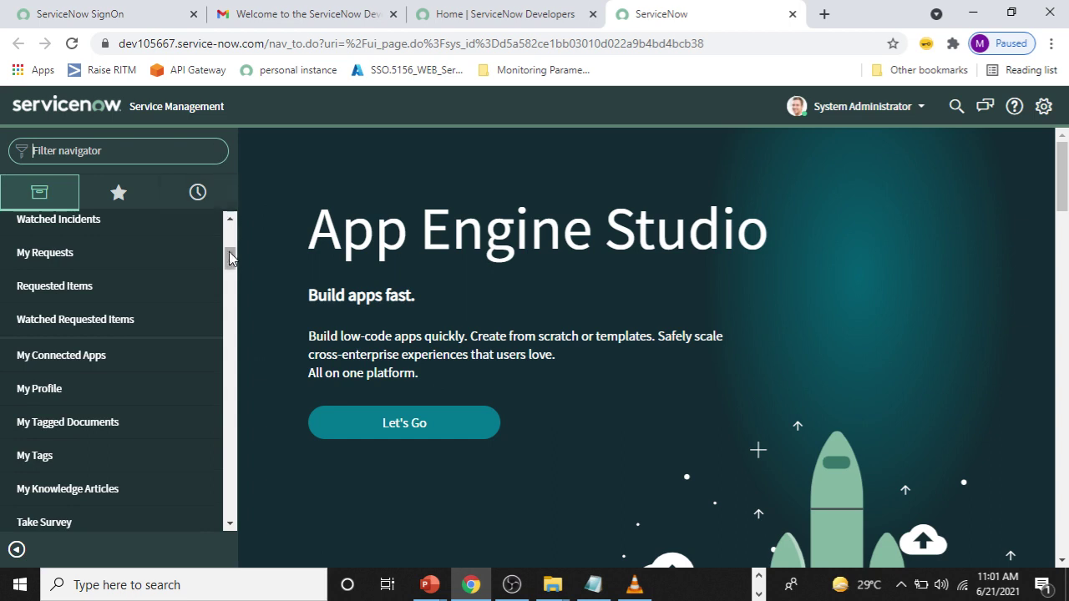
drag(231, 271, 232, 220)
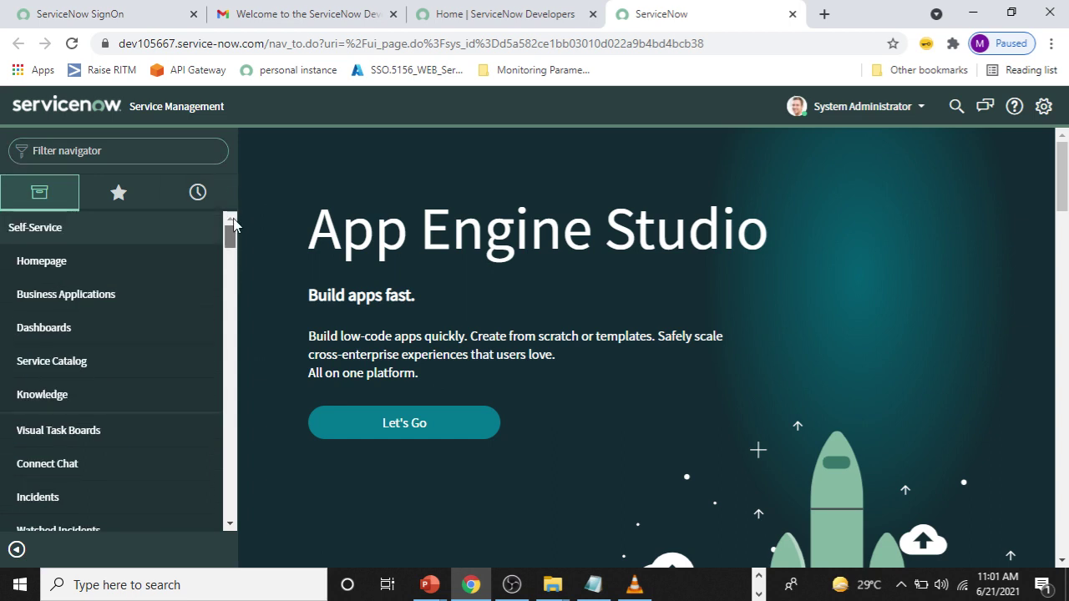
click(89, 156)
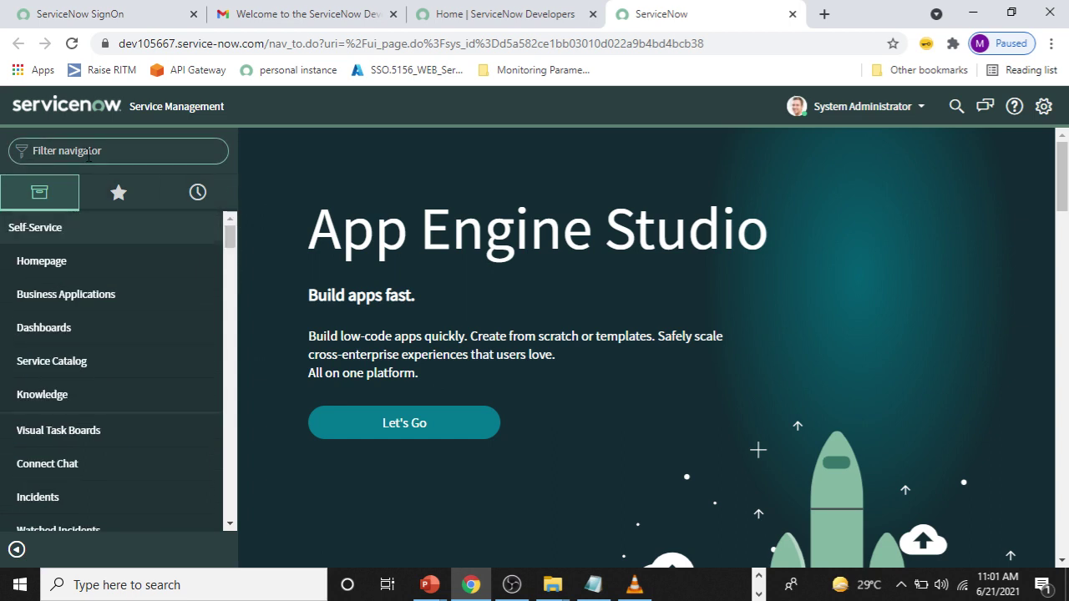